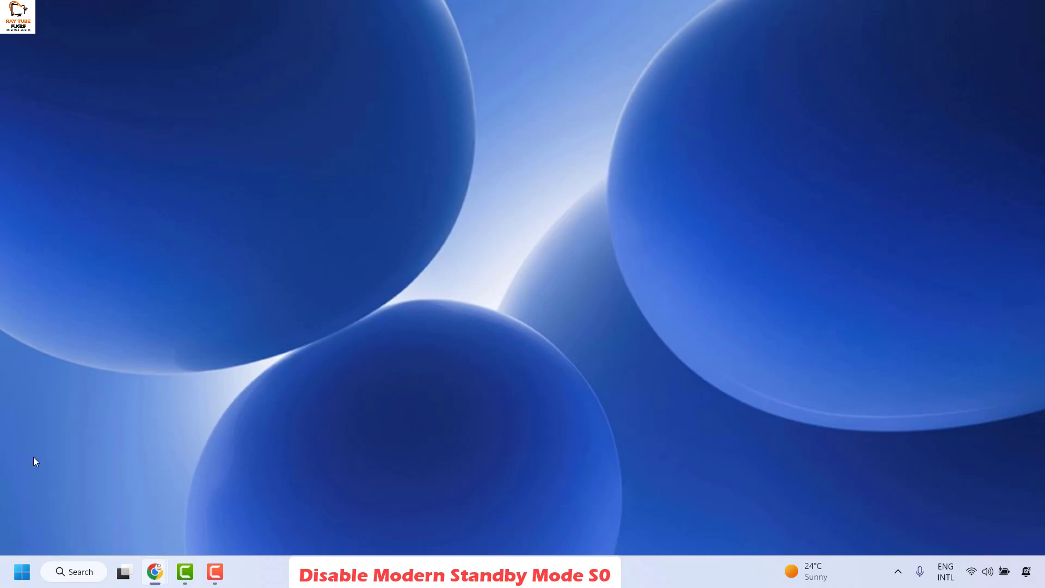
- Search for 'cmd' and run Command Prompt as administrator
{"action": "left_click", "coordinate": [80, 574]}
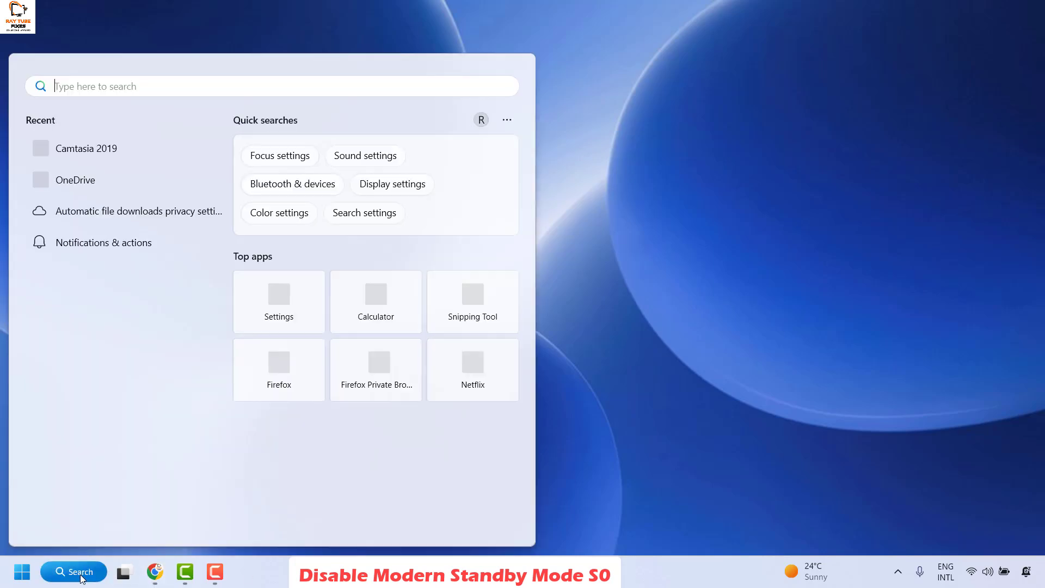
{"action": "type", "text": "cmd"}
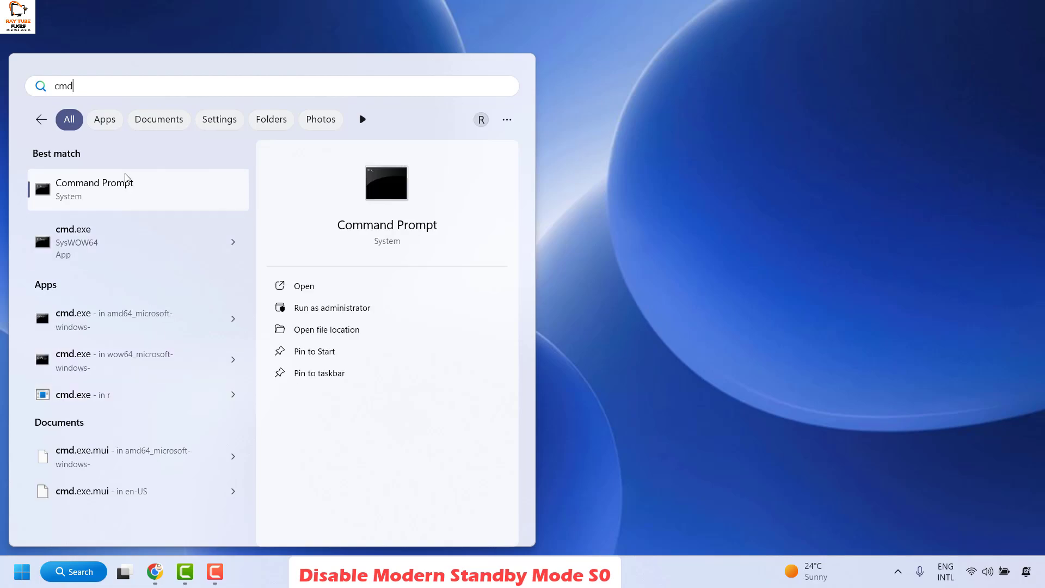
{"action": "right_click", "coordinate": [108, 200]}
{"action": "left_click", "coordinate": [178, 214]}
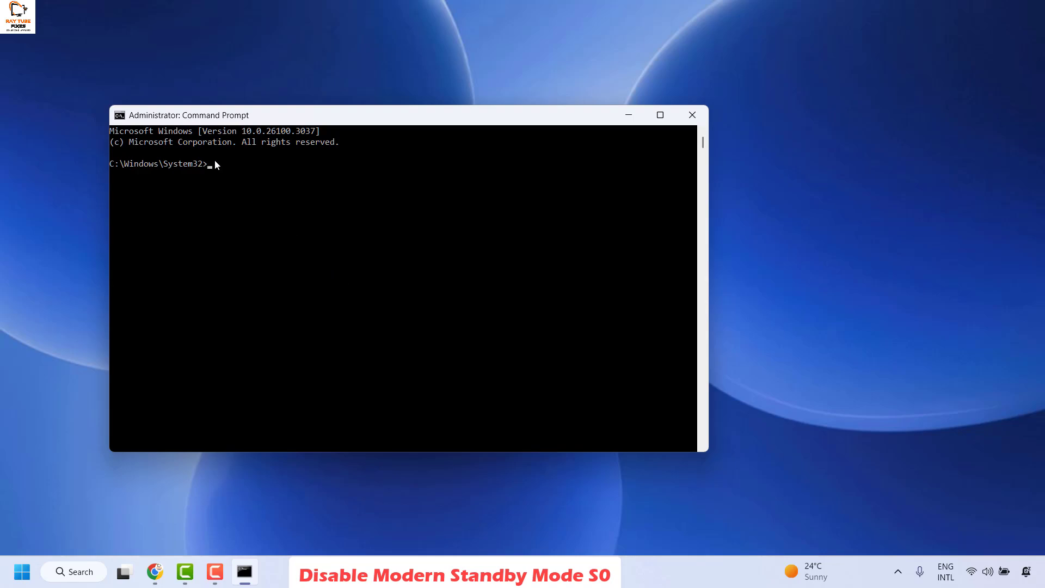
- Run powercfg /a to confirm S0 Low Power Idle is unavailable, then close Command Prompt
{"action": "left_click_drag", "start_coordinate": [428, 118], "coordinate": [631, 132]}
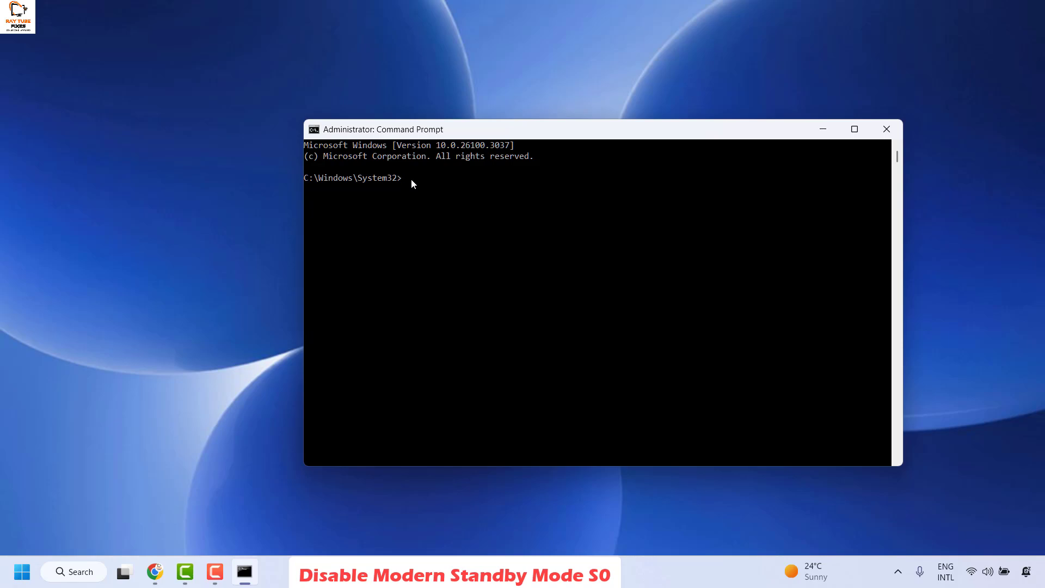
{"action": "type", "text": "powercfg /a"}
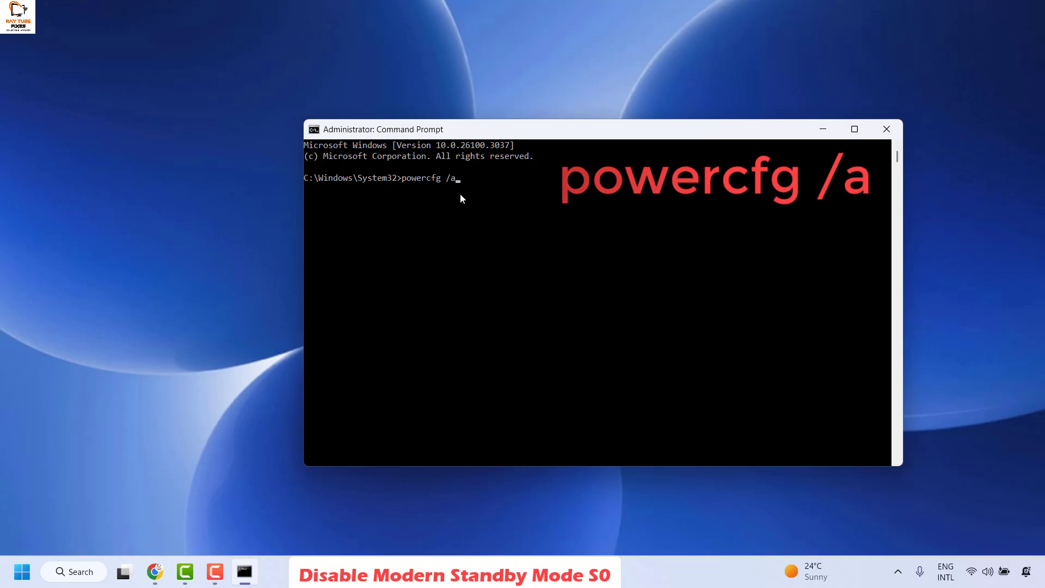
{"action": "key", "text": "Return"}
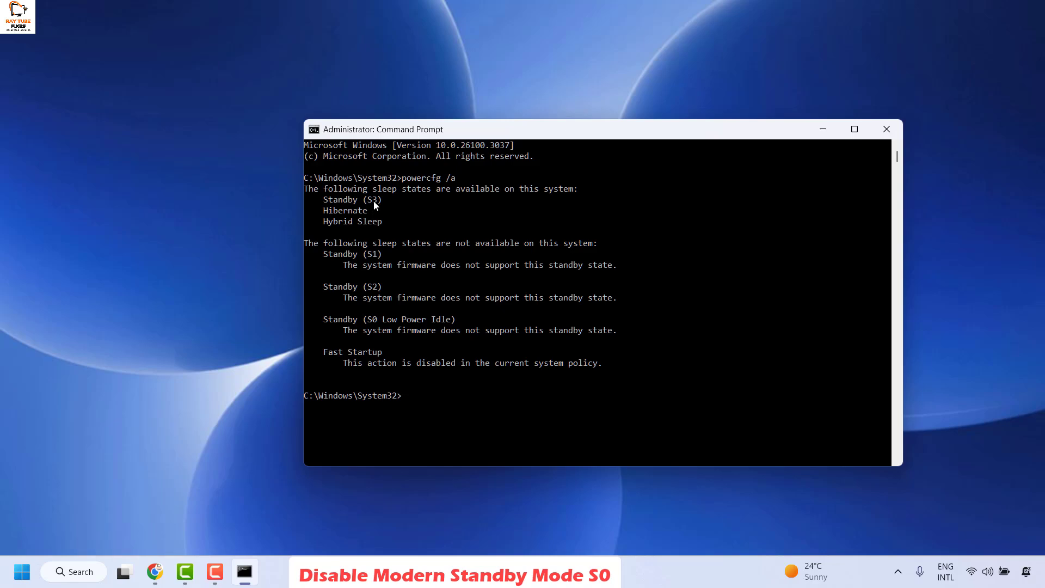
{"action": "left_click", "coordinate": [886, 129]}
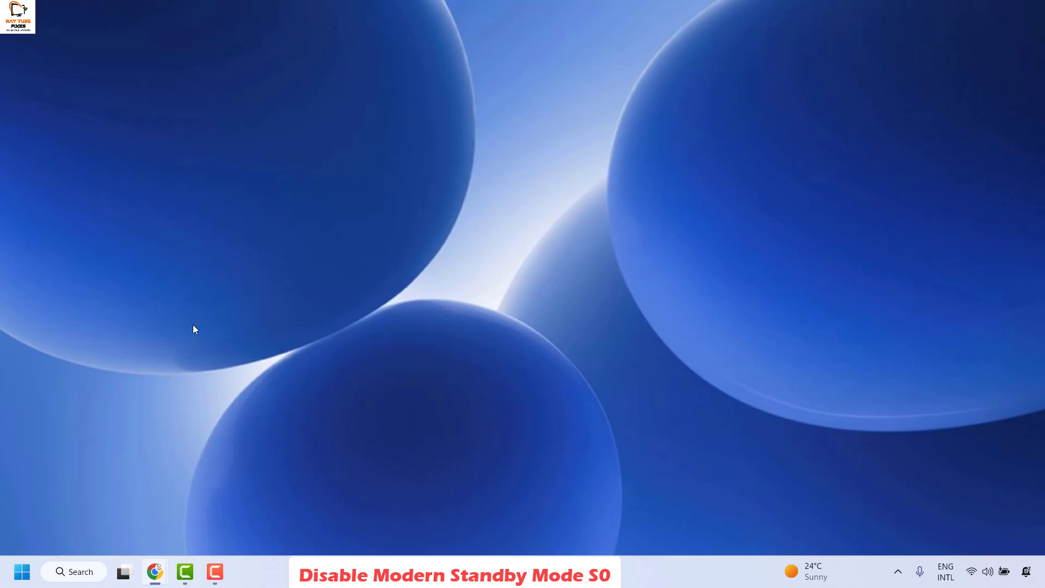
- Launch regedit from the Run dialog opened via the Start button's context menu
{"action": "right_click", "coordinate": [23, 570]}
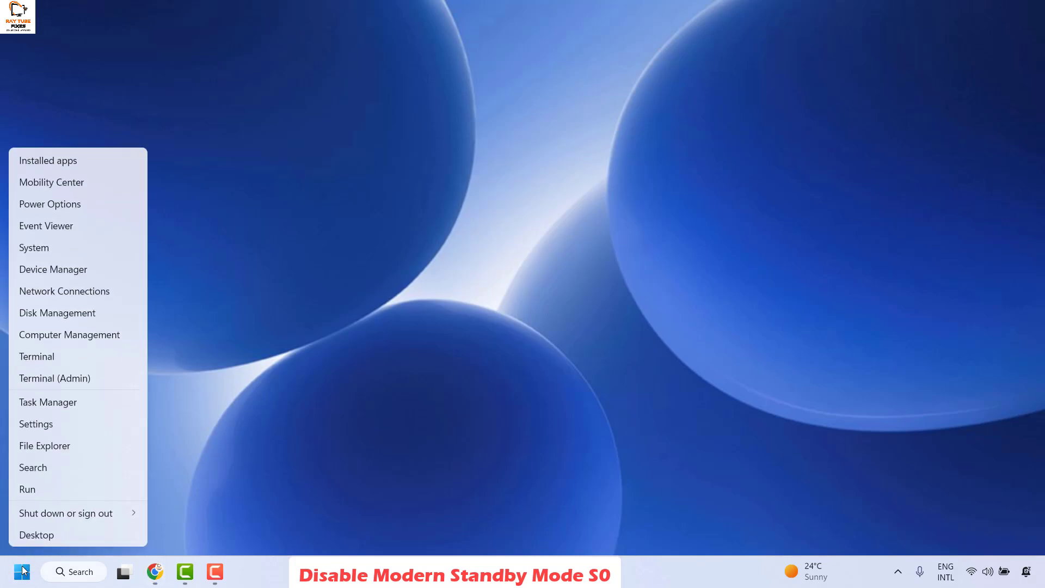
{"action": "left_click", "coordinate": [42, 485]}
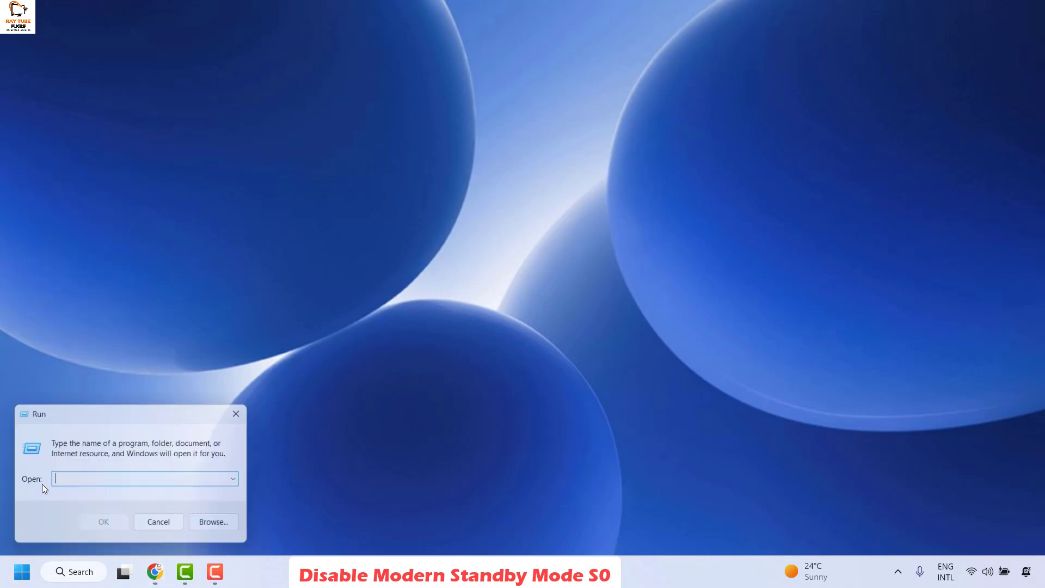
{"action": "type", "text": "regedit"}
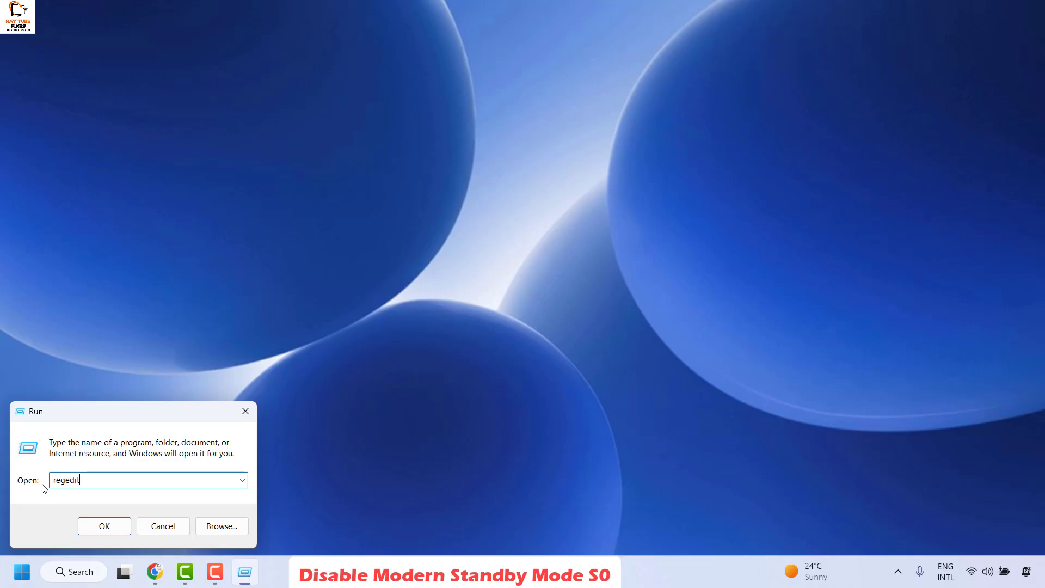
{"action": "key", "text": "Return"}
{"action": "key", "text": "super+r"}
{"action": "key", "text": "Return"}
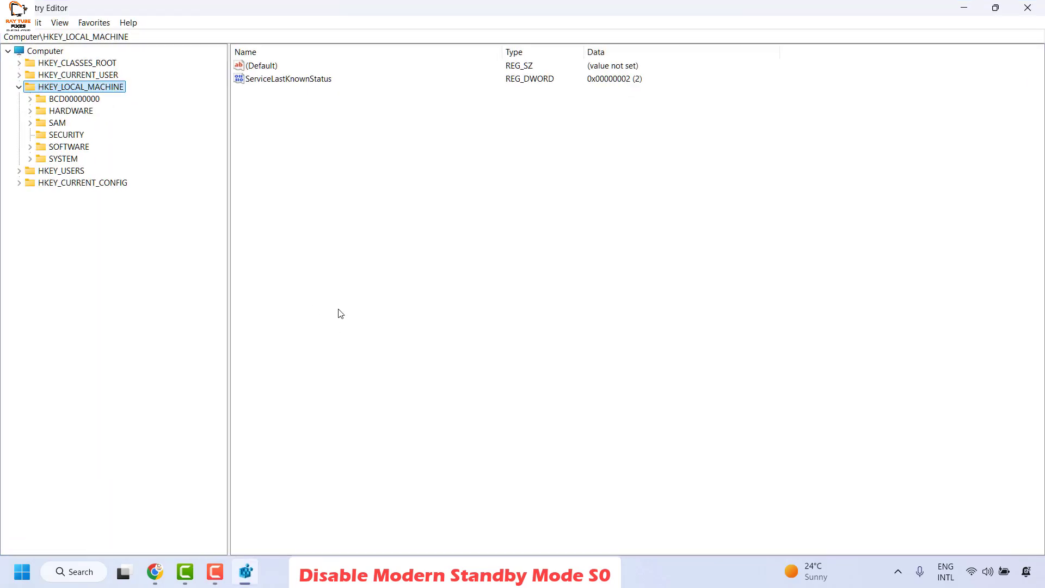
{"action": "left_click", "coordinate": [21, 87]}
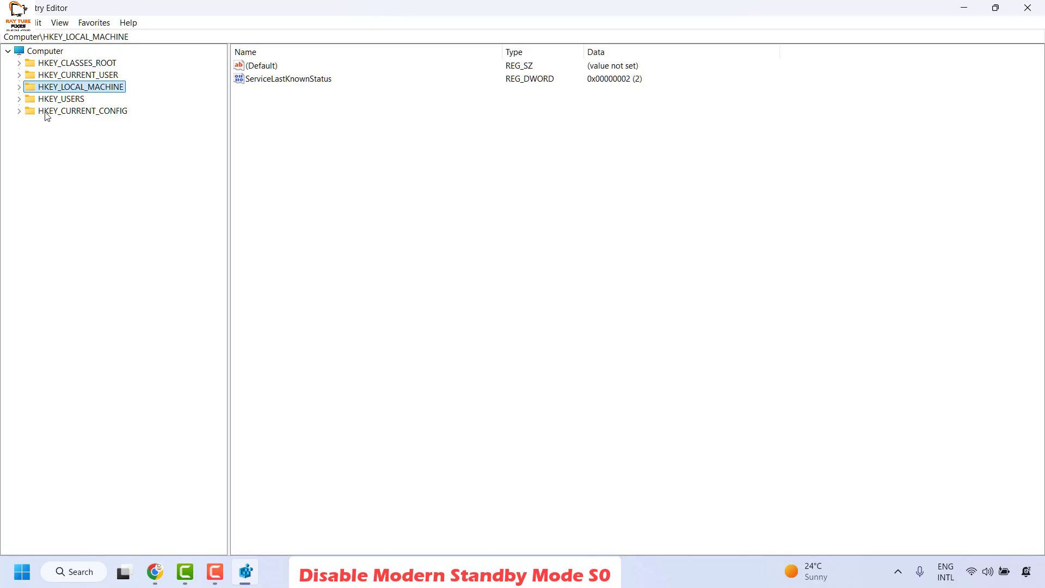
{"action": "left_click", "coordinate": [19, 75]}
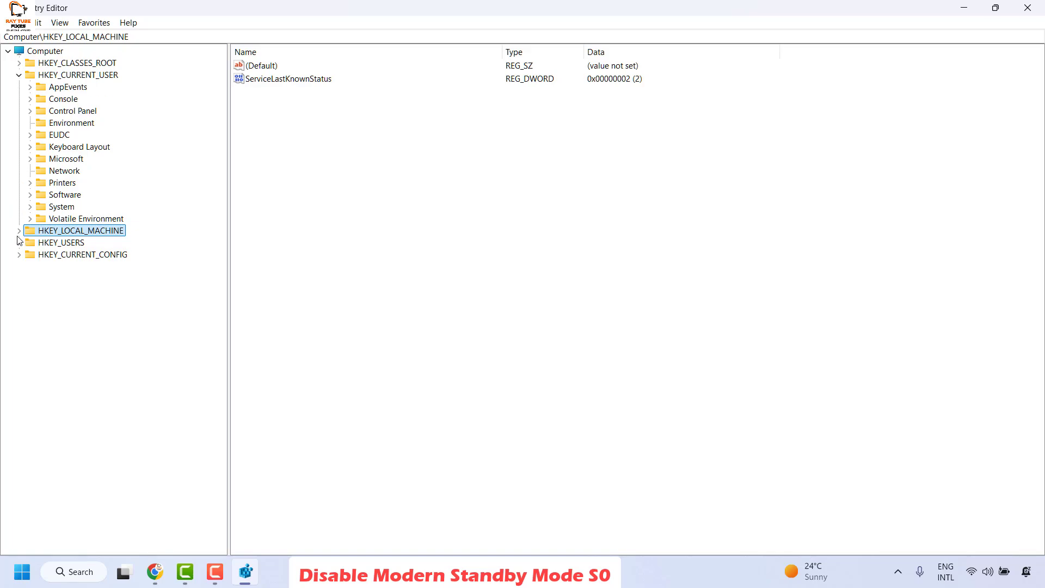
{"action": "left_click", "coordinate": [30, 195]}
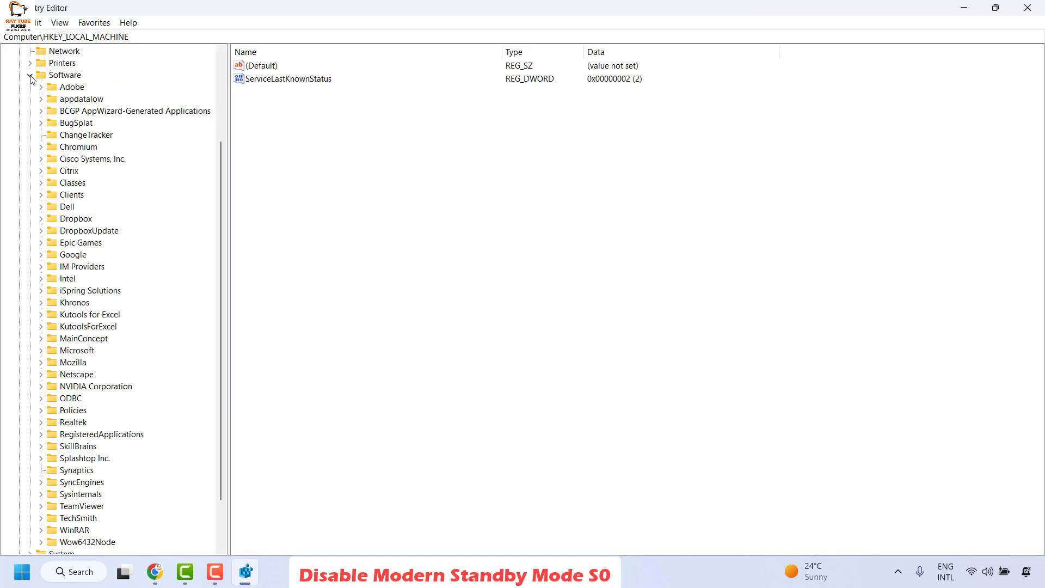
{"action": "left_click", "coordinate": [30, 76]}
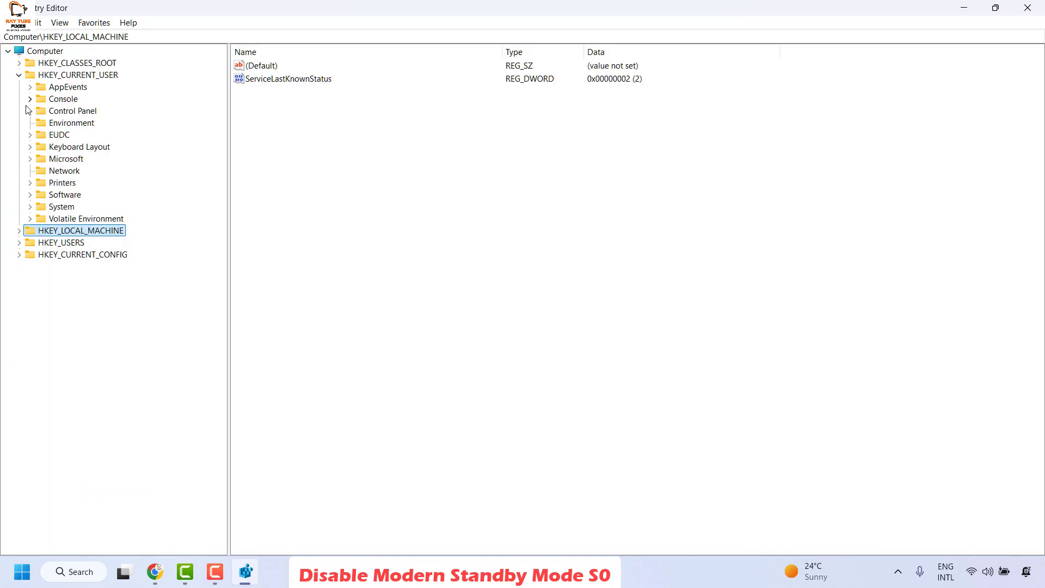
{"action": "left_click", "coordinate": [20, 76]}
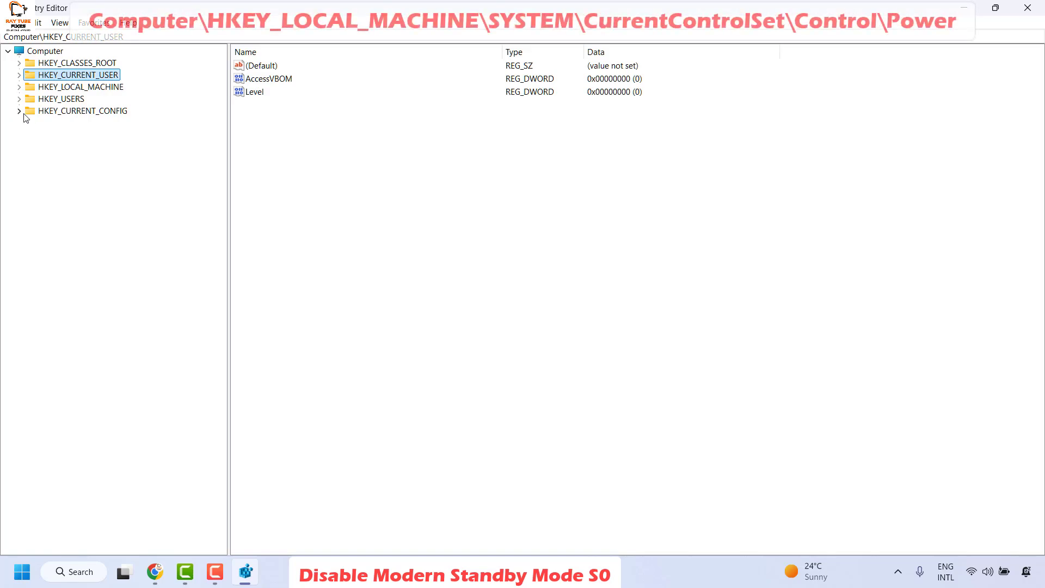
- Expand HKEY_LOCAL_MACHINE\SYSTEM\CurrentControlSet\Control to list its subkeys
{"action": "left_click", "coordinate": [19, 87]}
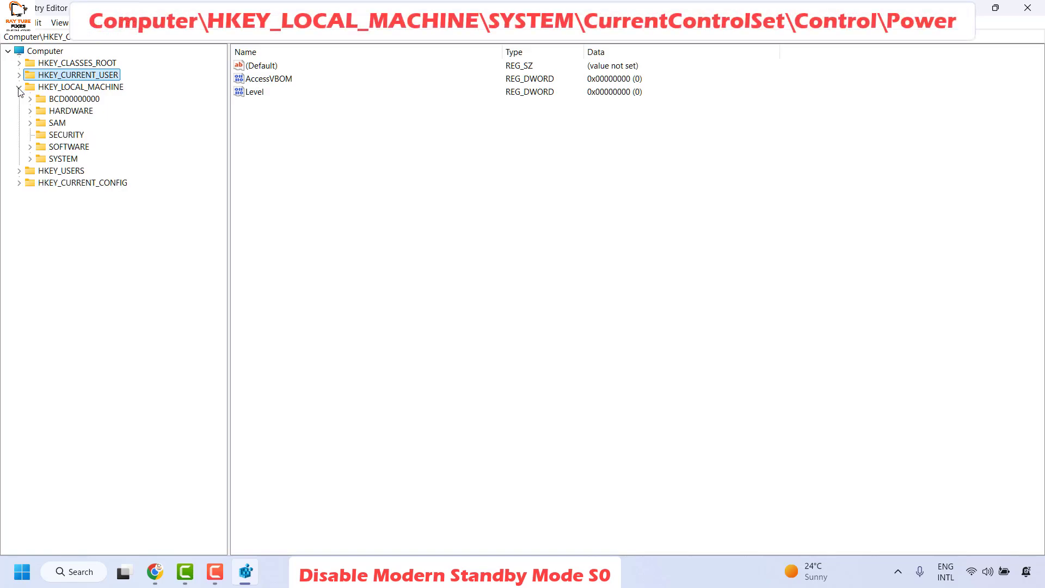
{"action": "left_click", "coordinate": [57, 136]}
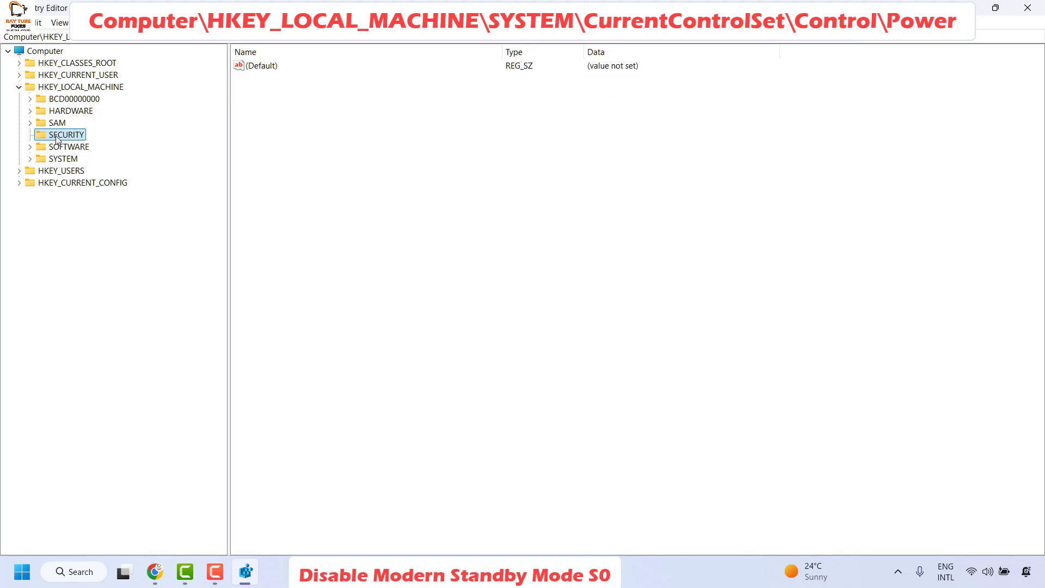
{"action": "double_click", "coordinate": [68, 161]}
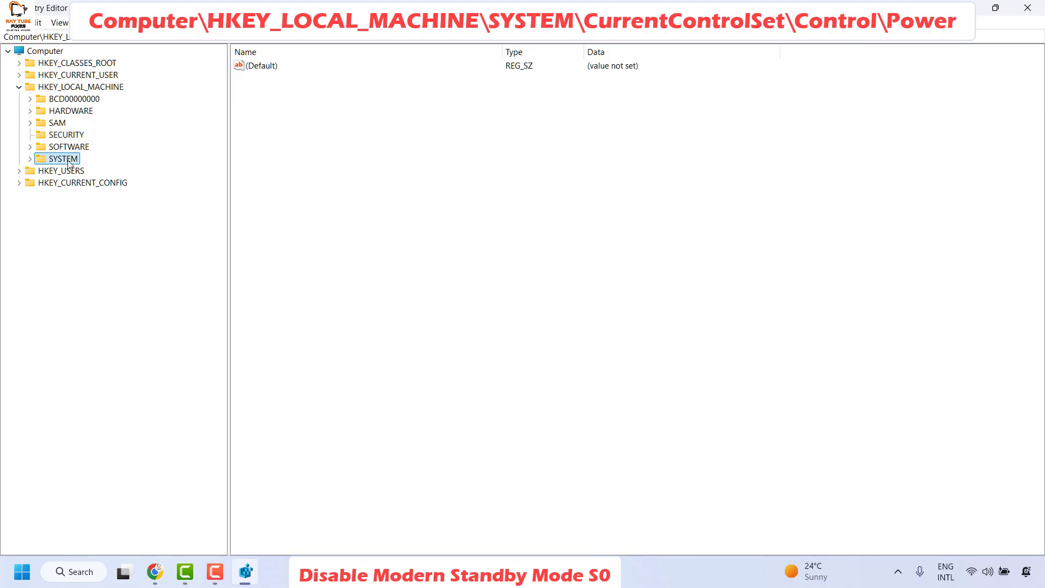
{"action": "key", "text": "Down"}
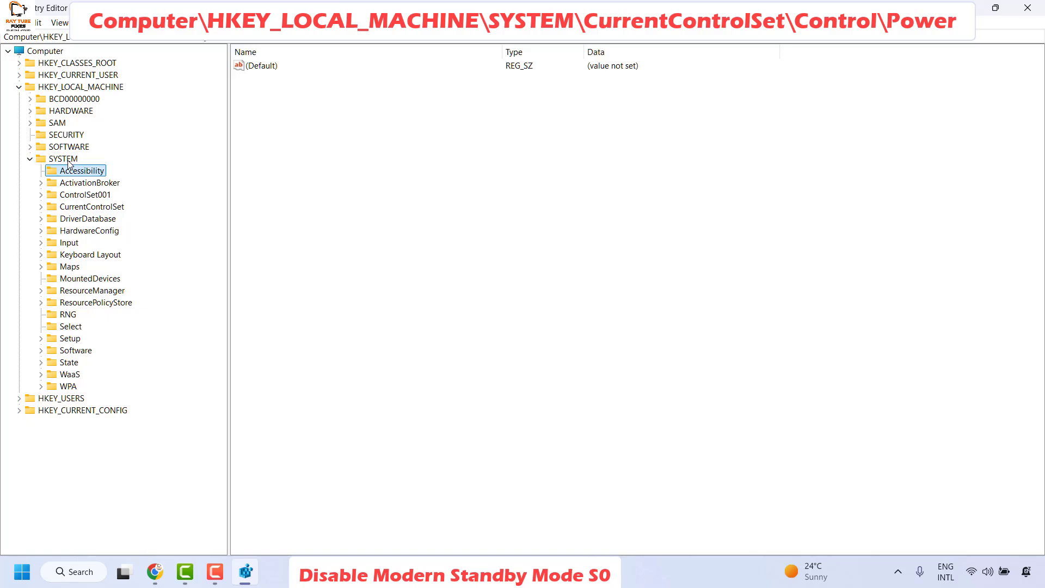
{"action": "key", "text": "Down"}
{"action": "key", "text": "Down"}
{"action": "key", "text": "Down"}
{"action": "key", "text": "Right"}
{"action": "key", "text": "Down"}
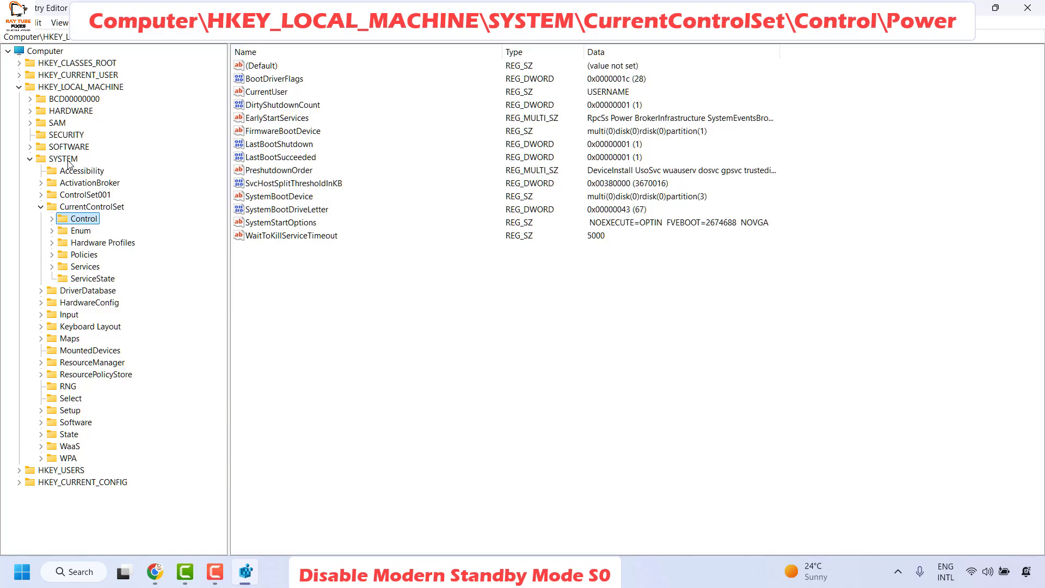
{"action": "key", "text": "Right"}
{"action": "key", "text": "Down"}
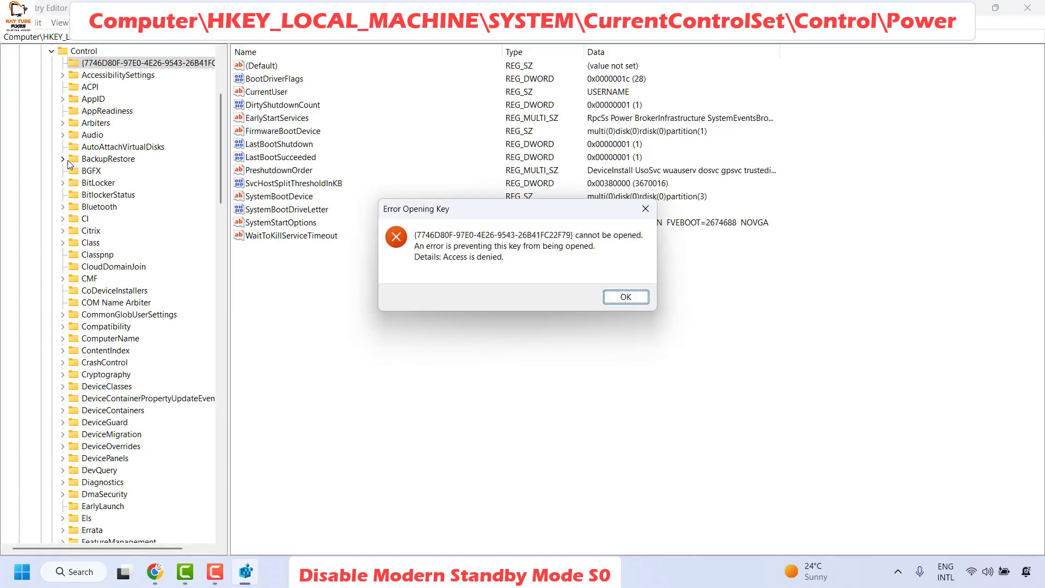
- Dismiss the Access denied error and jump to the Power key by typing 'po'
{"action": "key", "text": "Return"}
{"action": "type", "text": "po"}
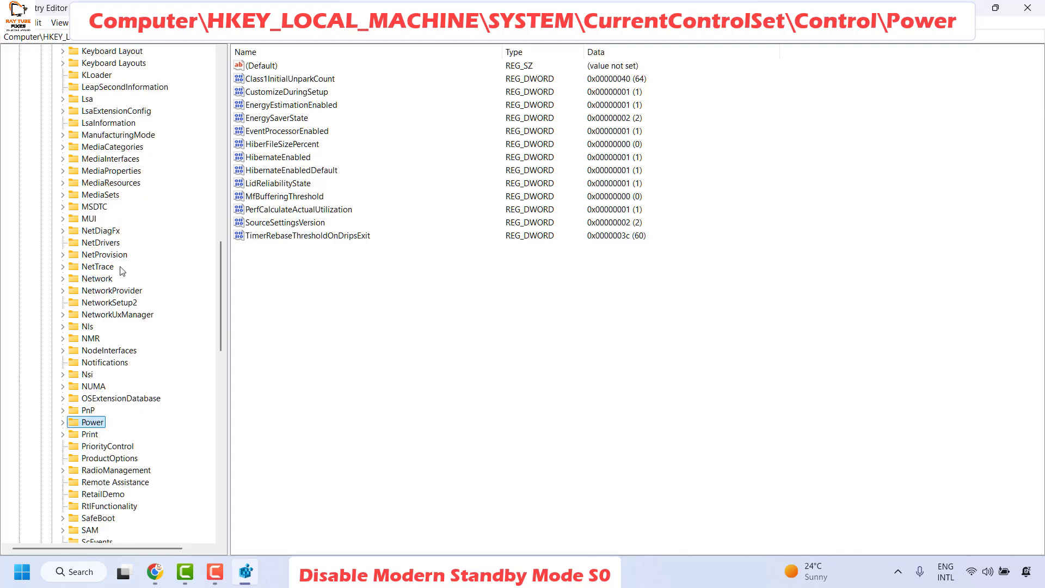
{"action": "scroll", "coordinate": [122, 271], "scroll_direction": "down", "scroll_amount": 1}
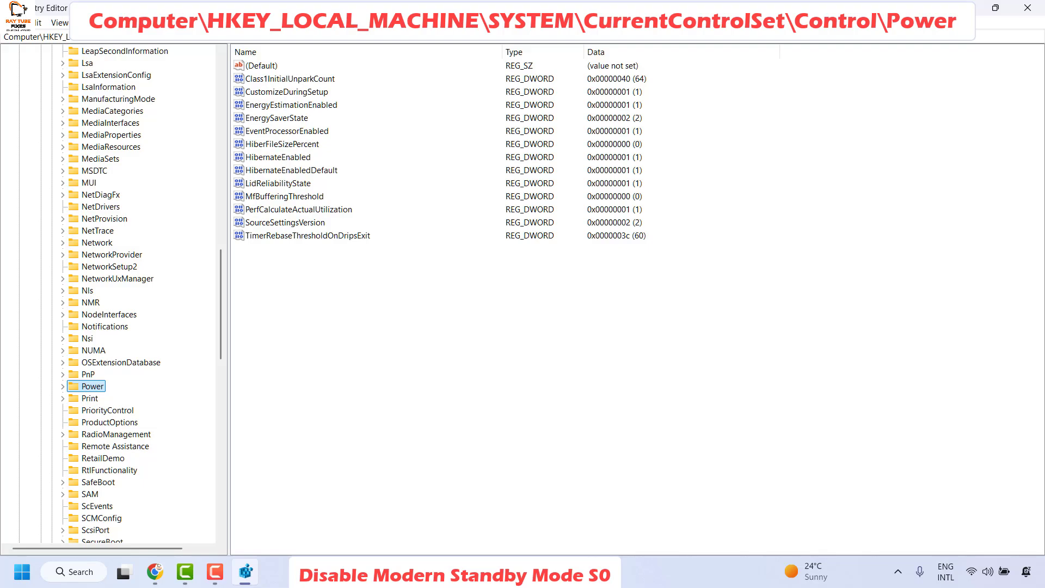
{"action": "key", "text": "alt+Tab"}
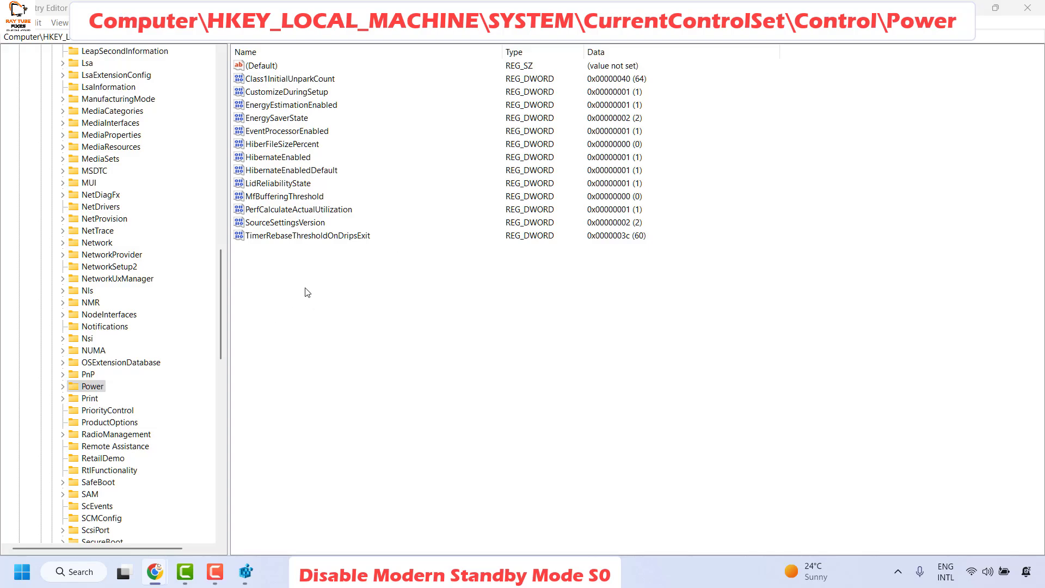
- Create a DWORD (32-bit) value in Power and name it PlatformAoAcOverride
{"action": "left_click", "coordinate": [266, 258]}
{"action": "right_click", "coordinate": [267, 258]}
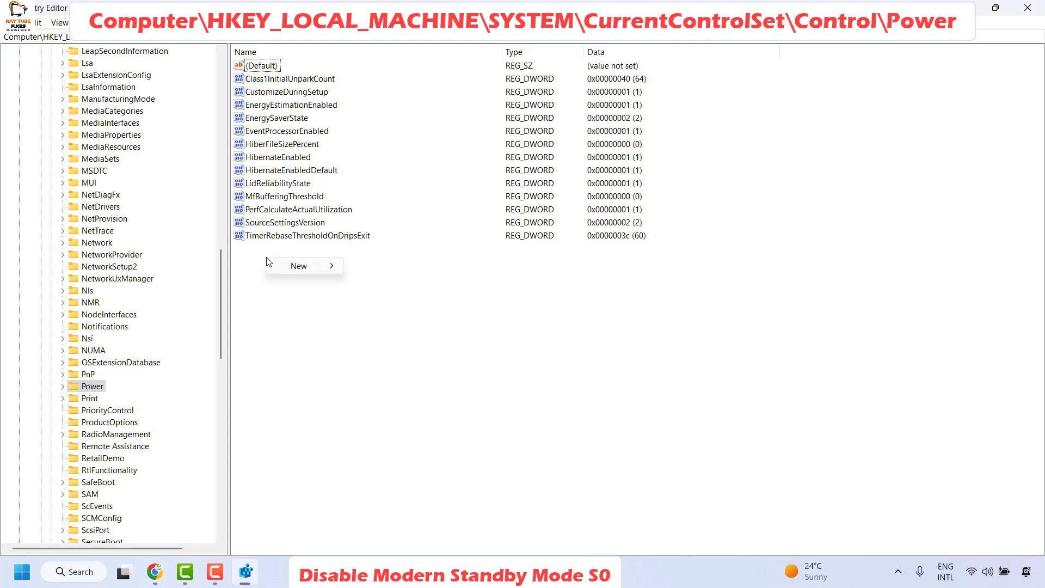
{"action": "mouse_move", "coordinate": [316, 271]}
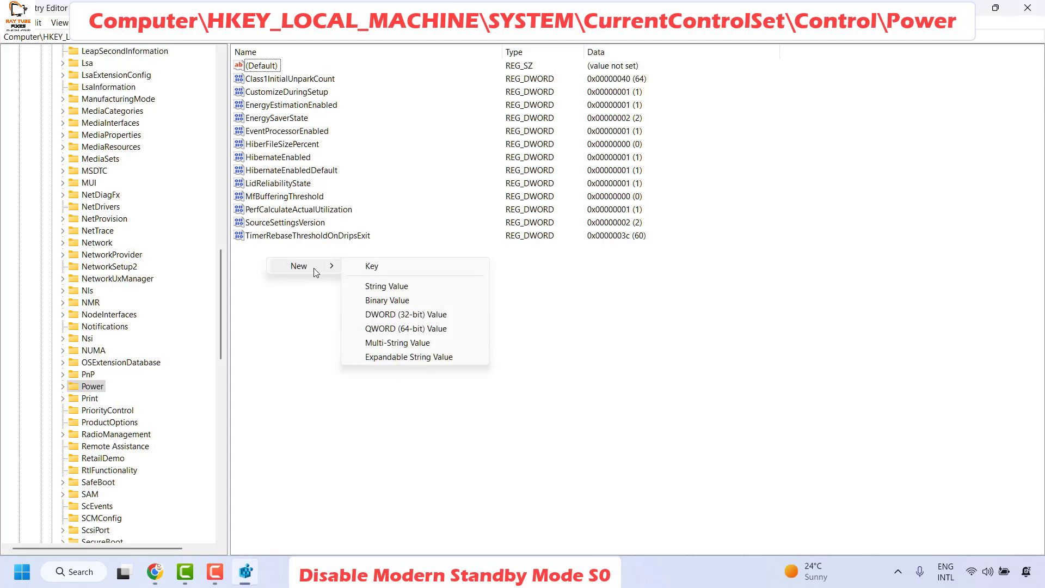
{"action": "left_click", "coordinate": [404, 320]}
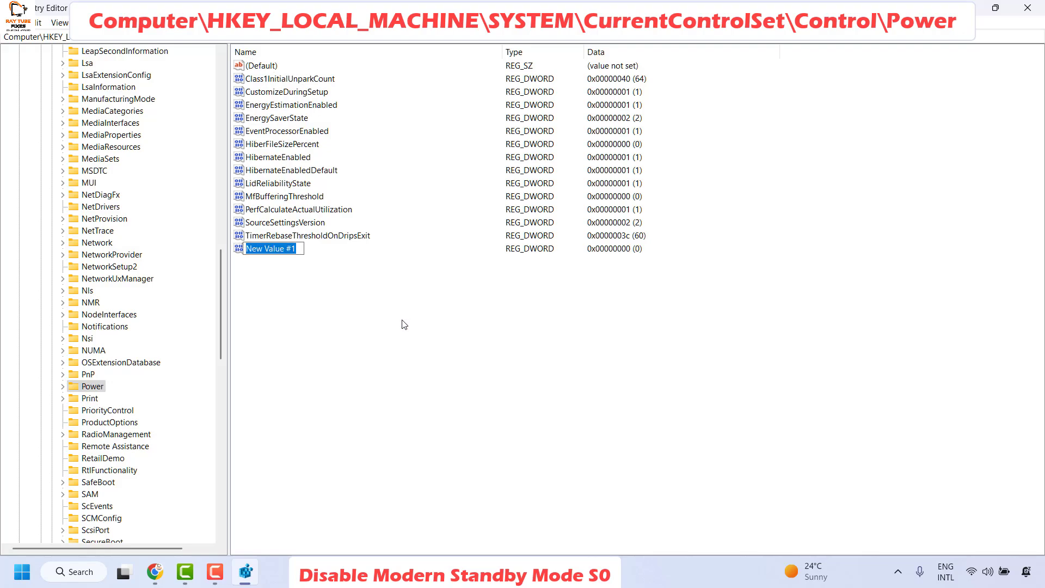
{"action": "type", "text": "PlatformAoAcOverride"}
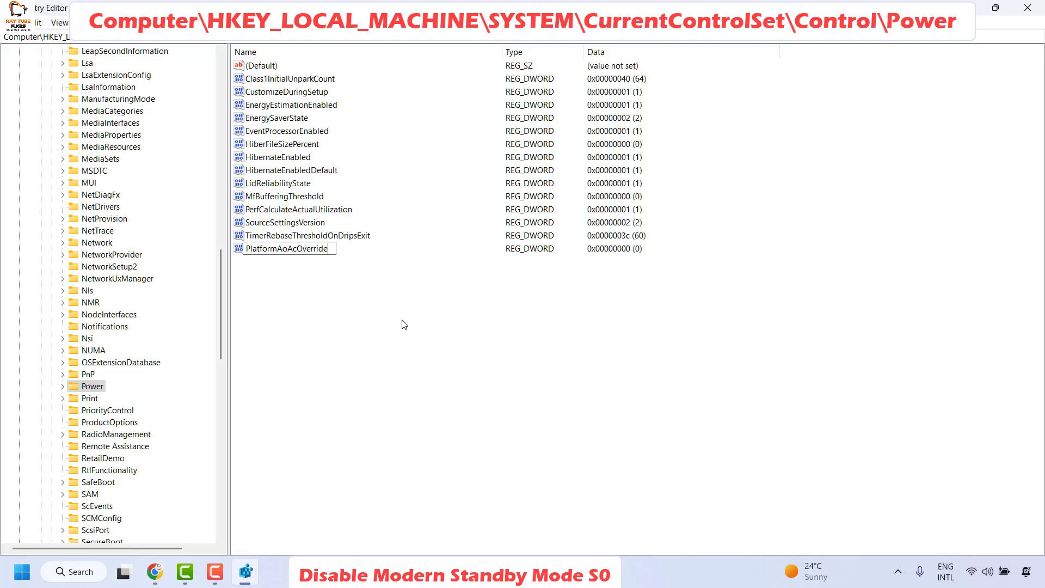
{"action": "key", "text": "Return"}
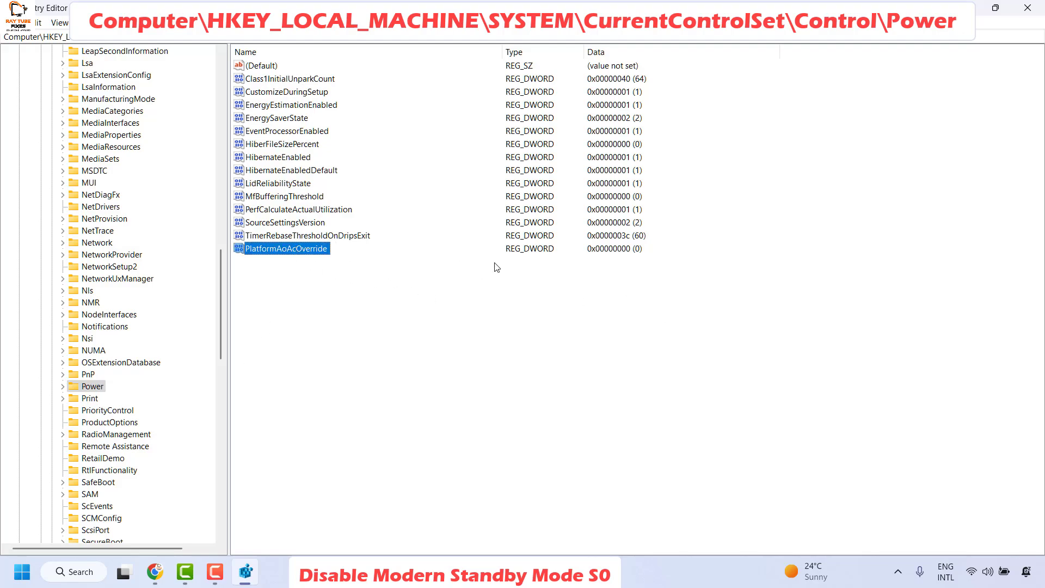
{"action": "right_click", "coordinate": [279, 252]}
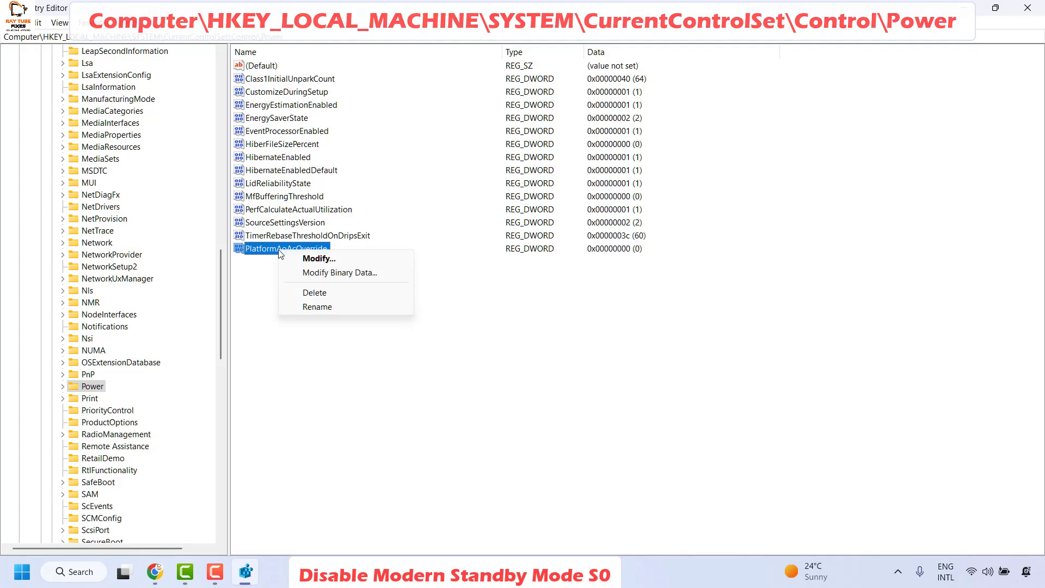
{"action": "left_click", "coordinate": [317, 260]}
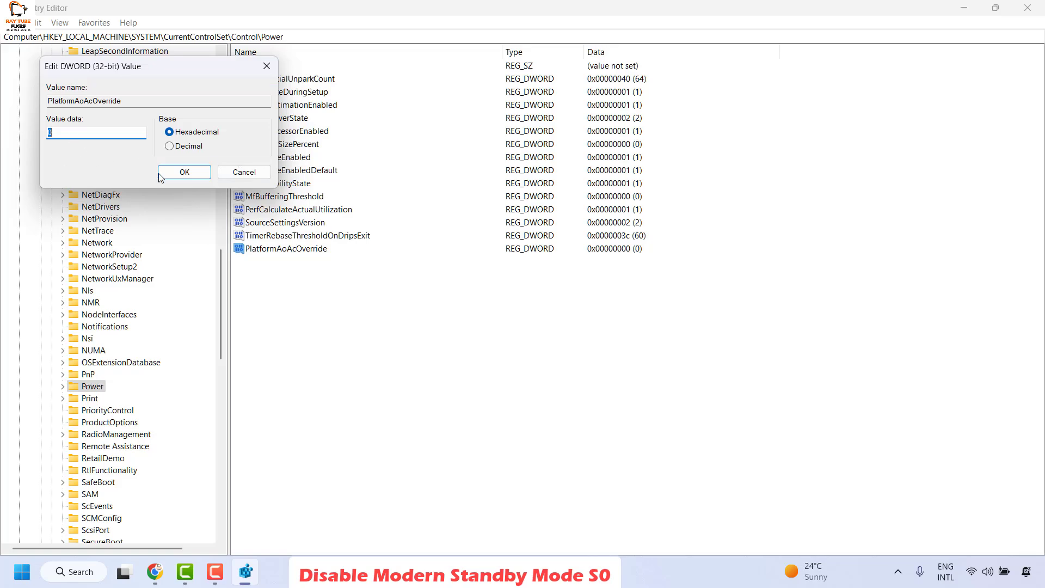
{"action": "left_click", "coordinate": [185, 172]}
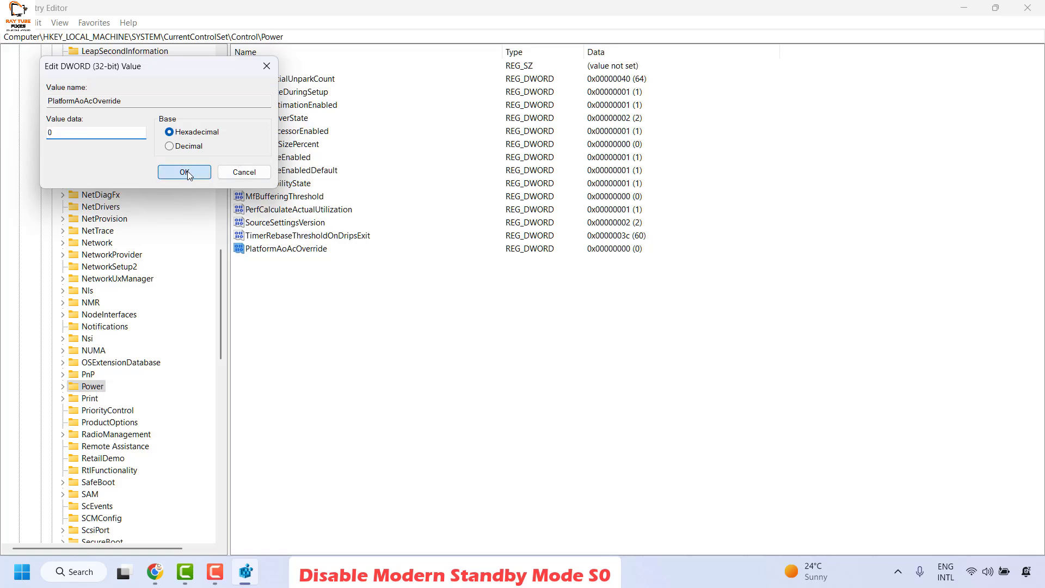
- Close the Registry Editor window
{"action": "left_click", "coordinate": [1026, 8]}
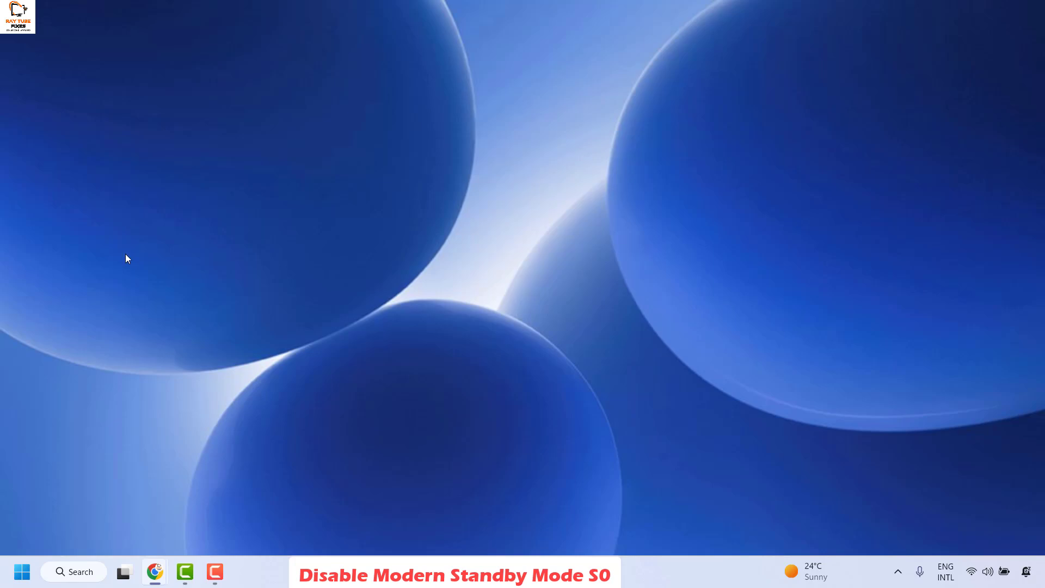
- Search for 'cmd', run Command Prompt as administrator, and move it toward screen centre
{"action": "left_click", "coordinate": [73, 571]}
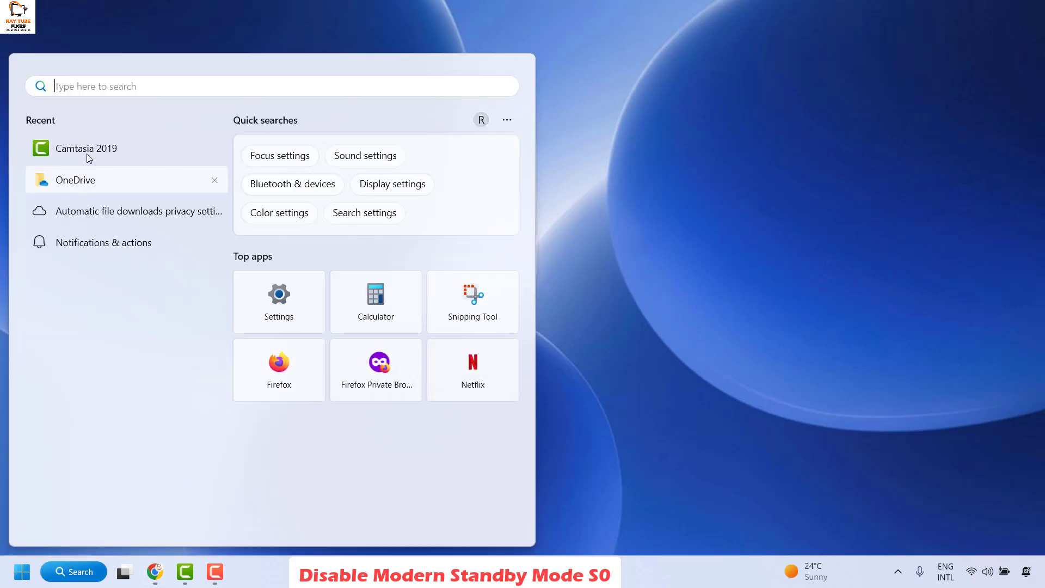
{"action": "type", "text": "cmd"}
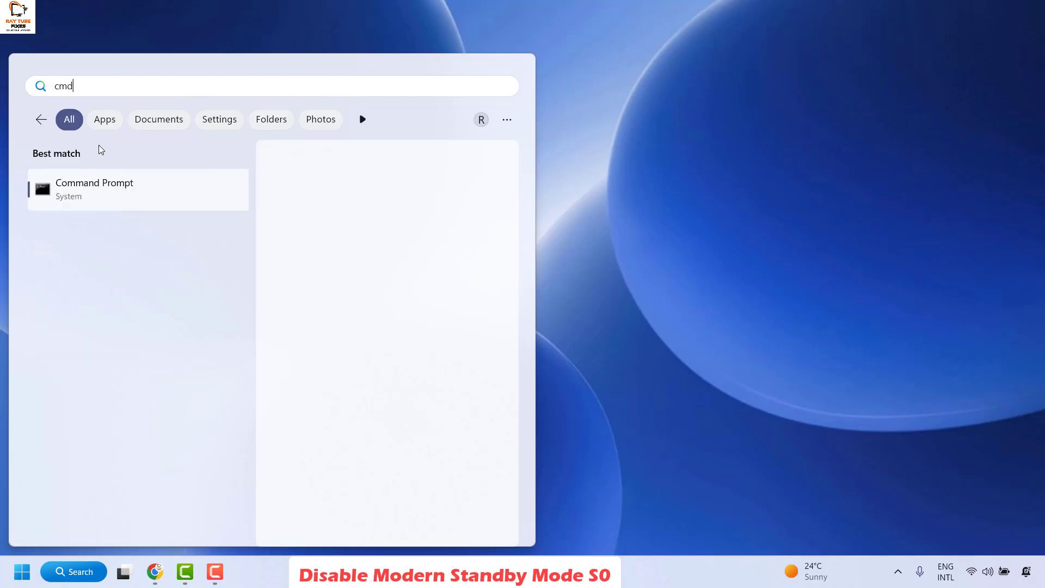
{"action": "right_click", "coordinate": [76, 188]}
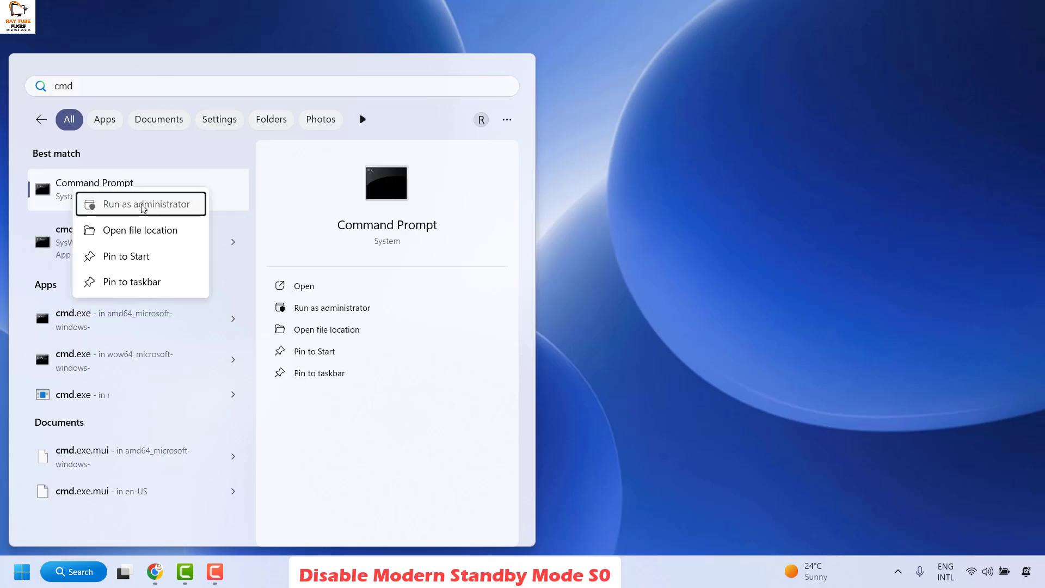
{"action": "left_click", "coordinate": [142, 208]}
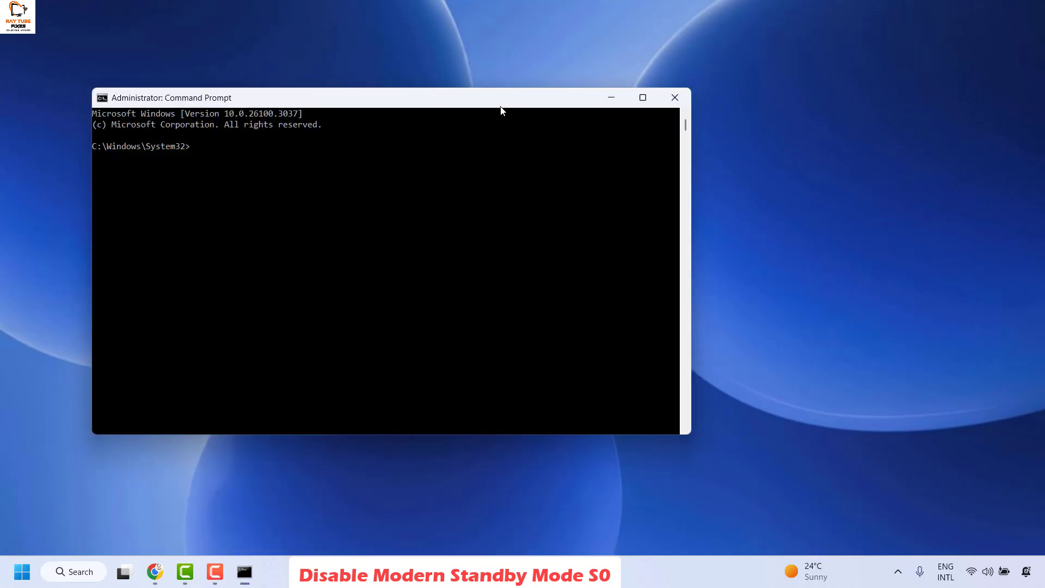
{"action": "left_click_drag", "start_coordinate": [499, 106], "coordinate": [668, 142]}
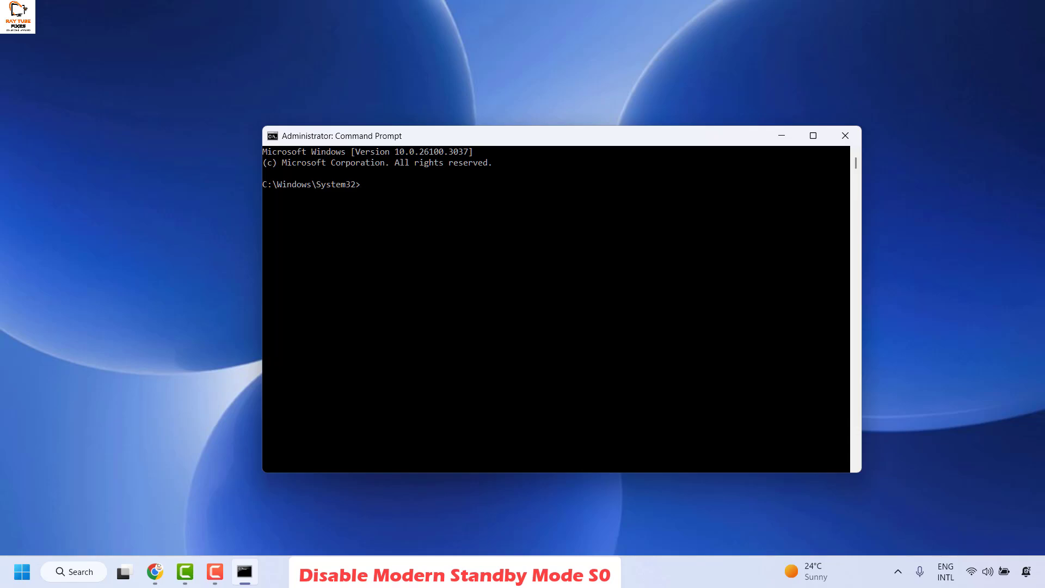
{"action": "key", "text": "super+1"}
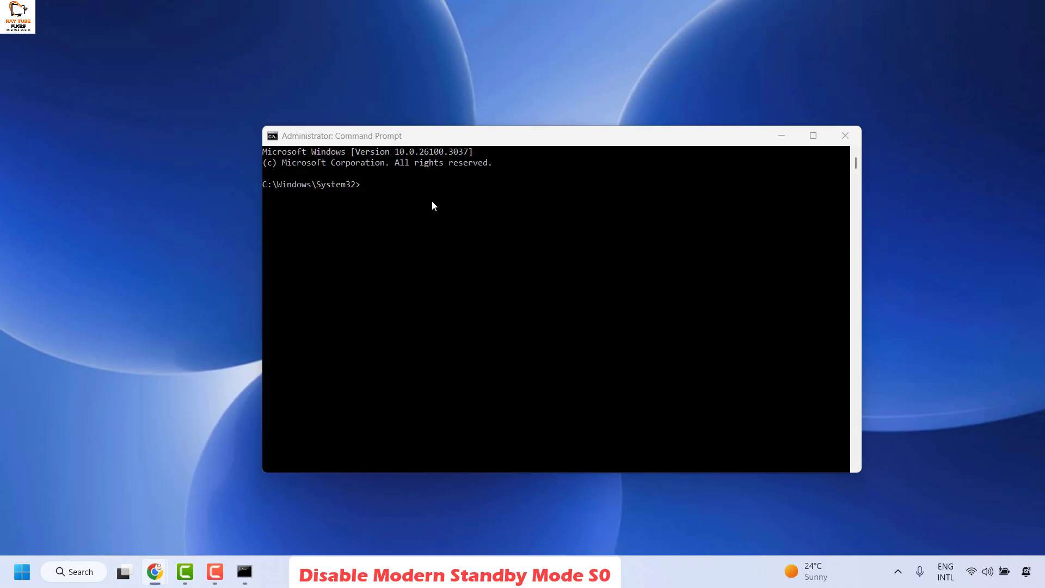
{"action": "left_click", "coordinate": [367, 185]}
{"action": "key", "text": "ctrl+v"}
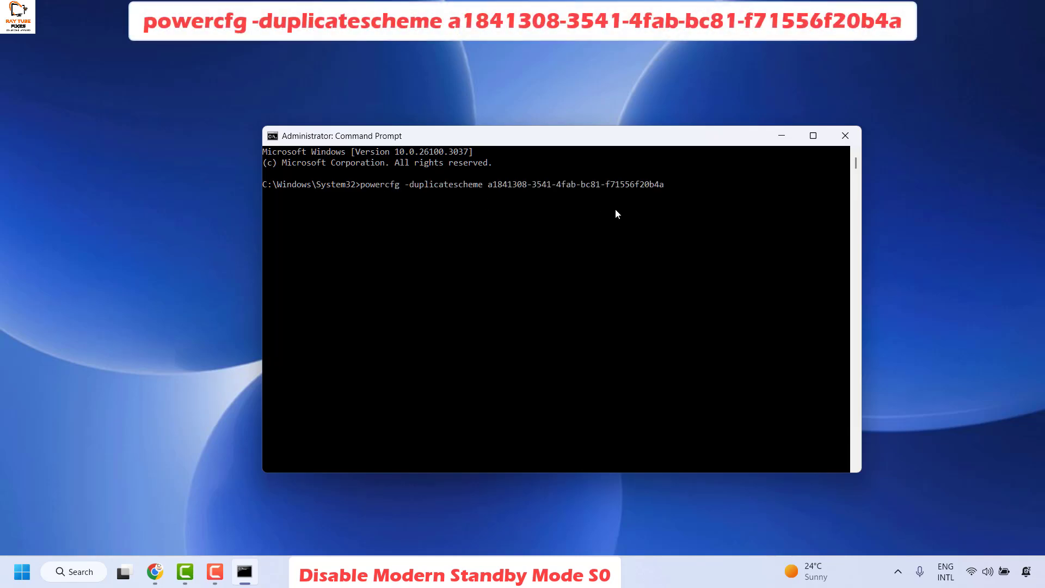
{"action": "key", "text": "Return"}
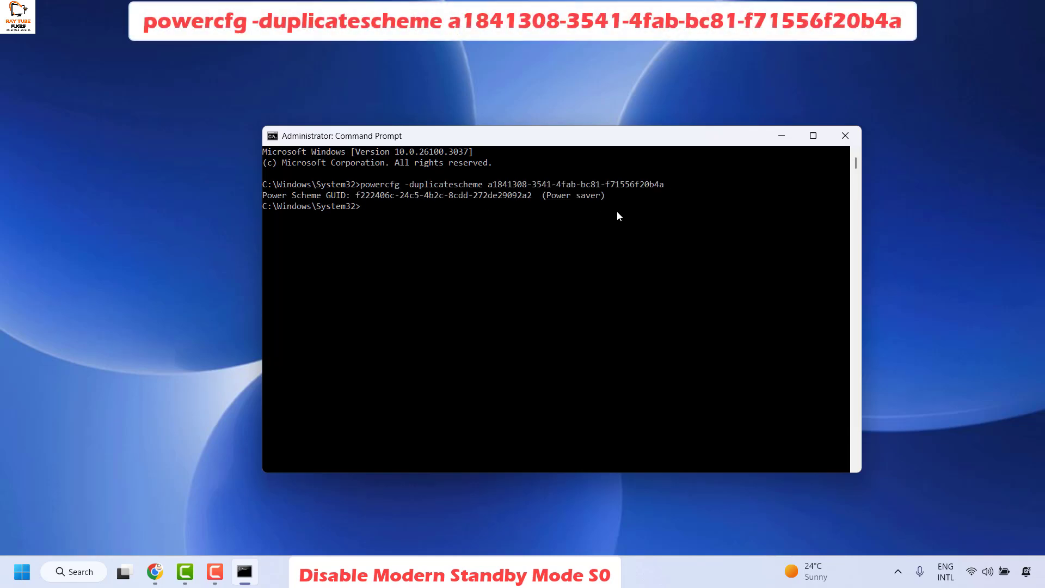
{"action": "left_click", "coordinate": [844, 143]}
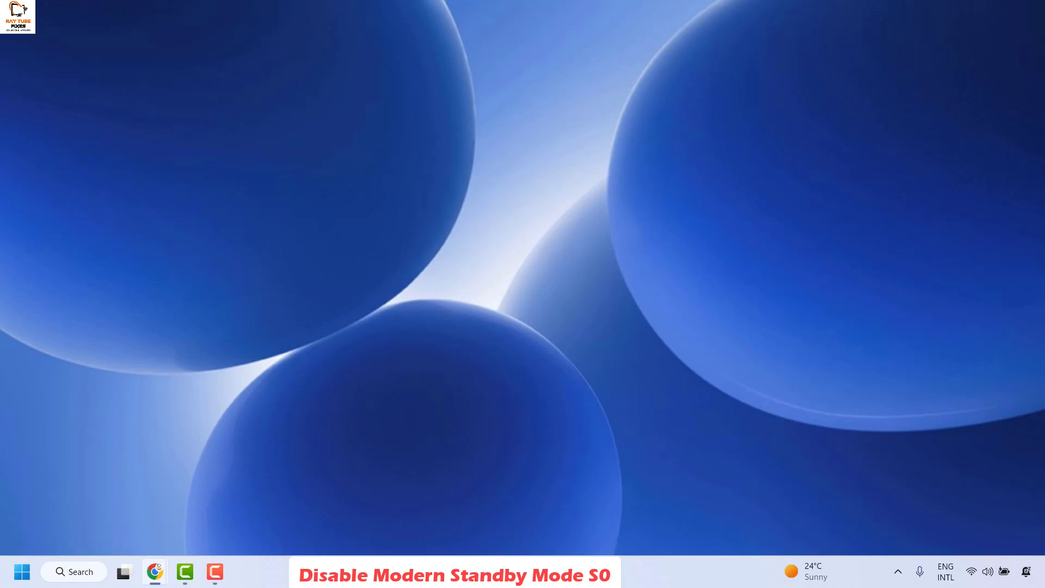